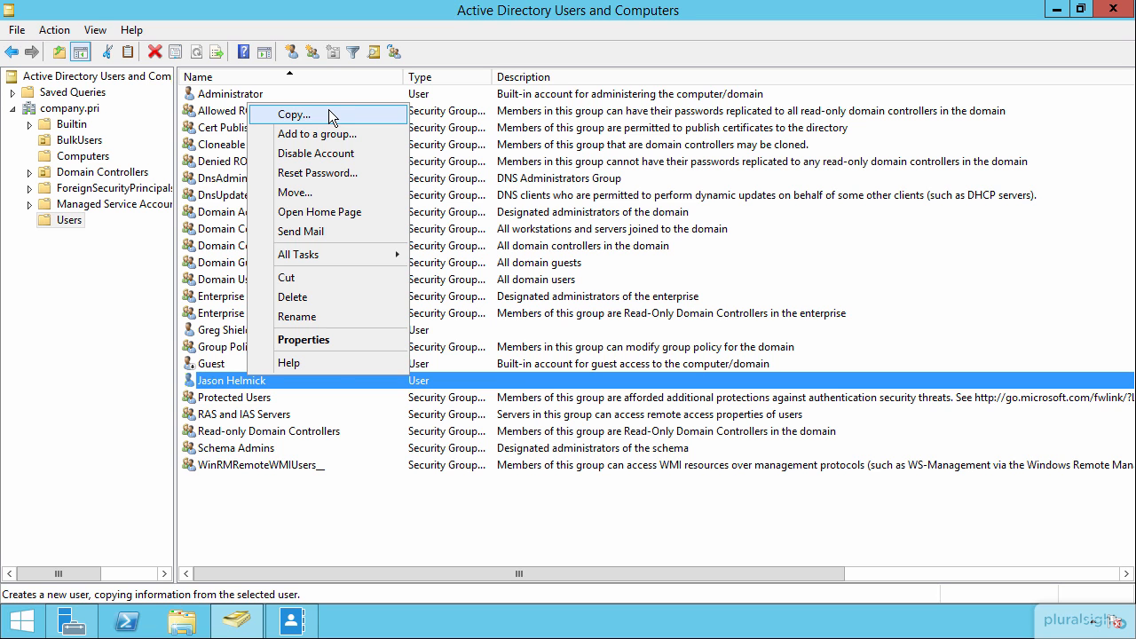
Step: Start a new user in the Users container with first name _Template and user logon name _template
left_click(309, 515)
left_click(309, 515)
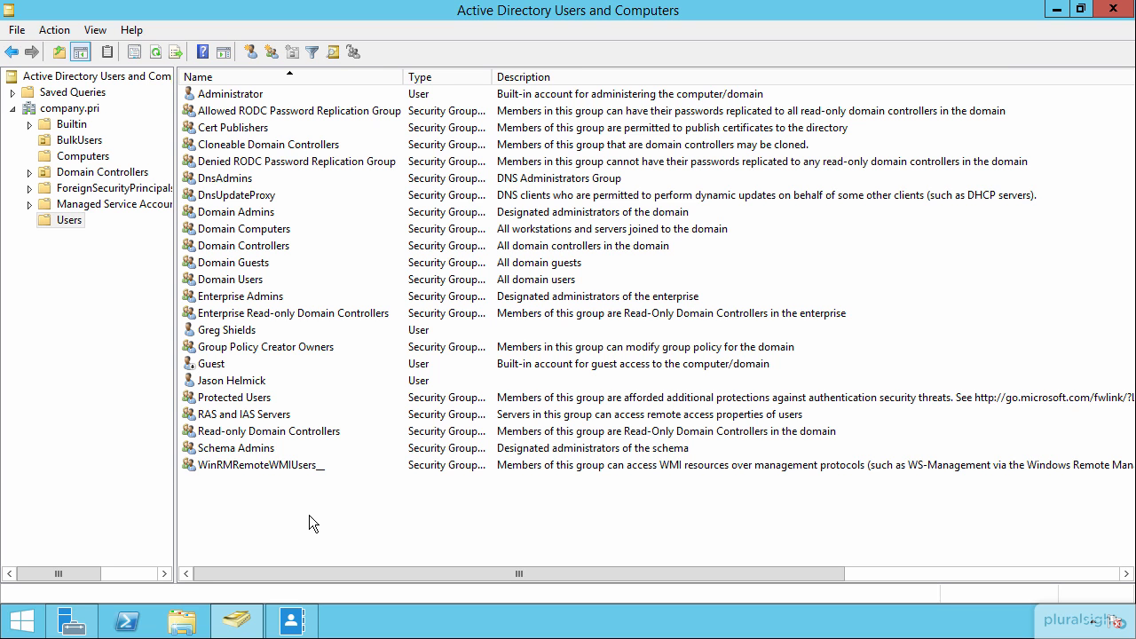
right_click(71, 225)
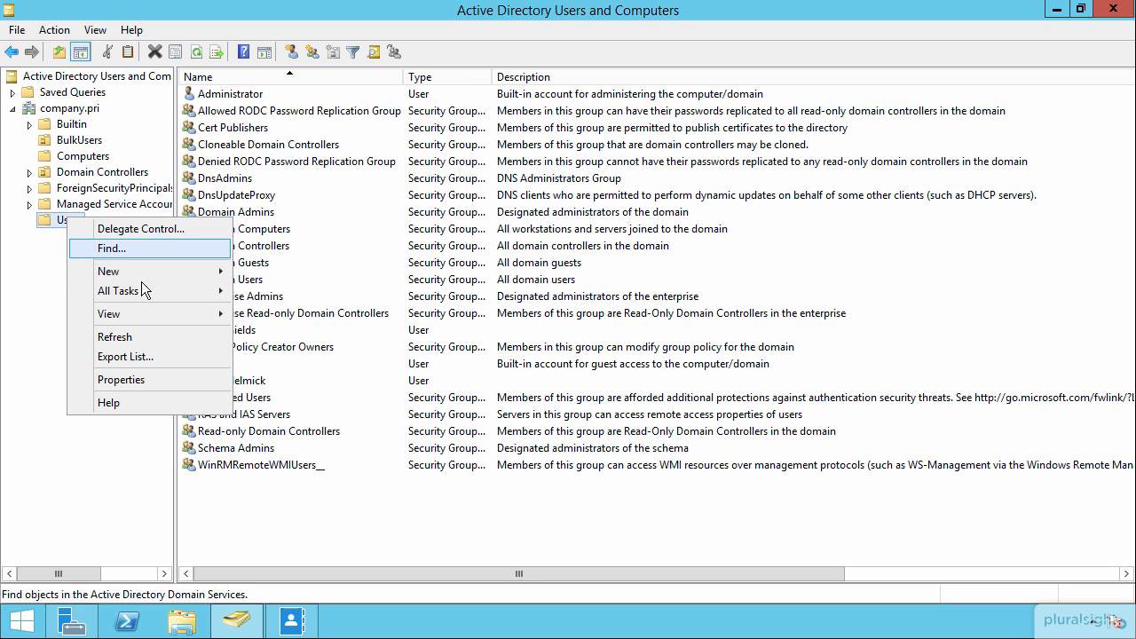
mouse_move(145, 270)
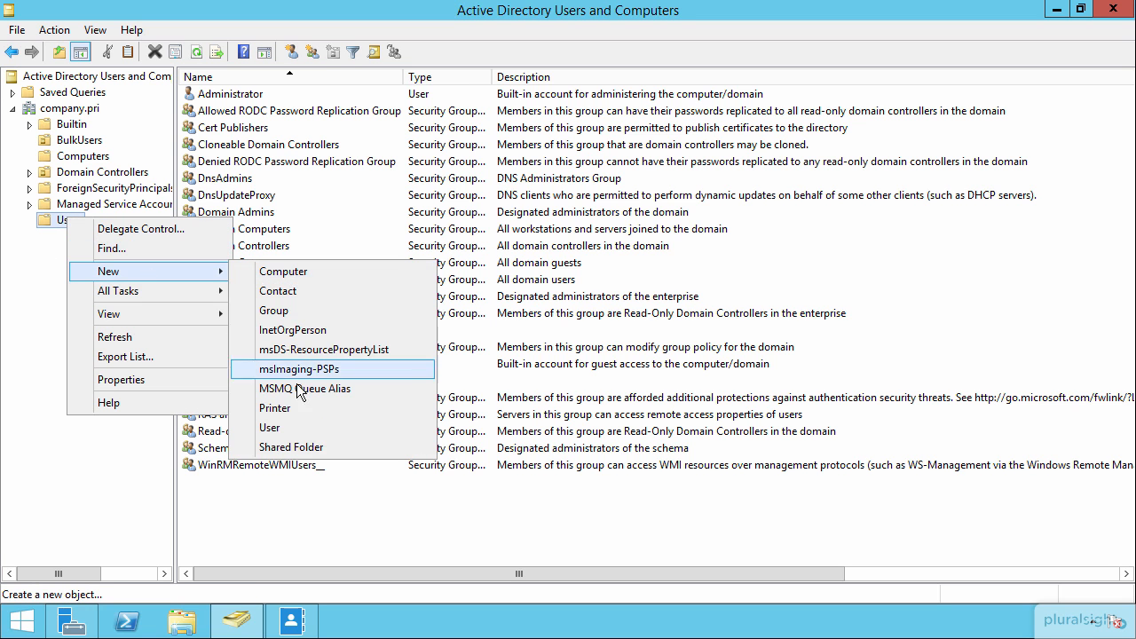
left_click(293, 428)
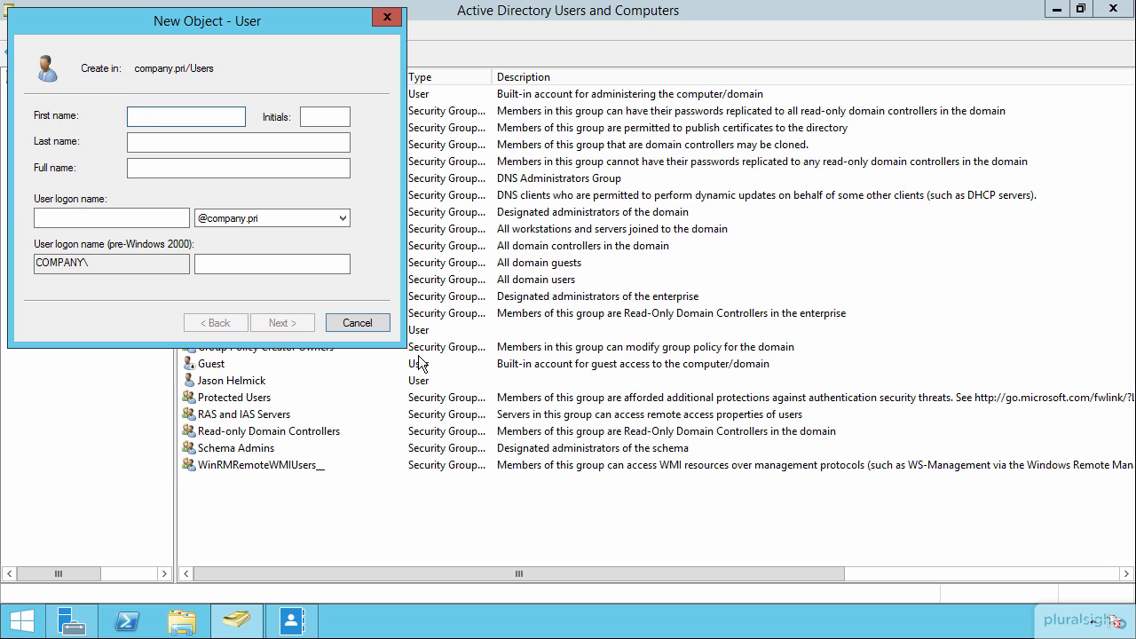
type("_Template")
key("Tab")
key("Tab")
key("Tab")
key("Tab")
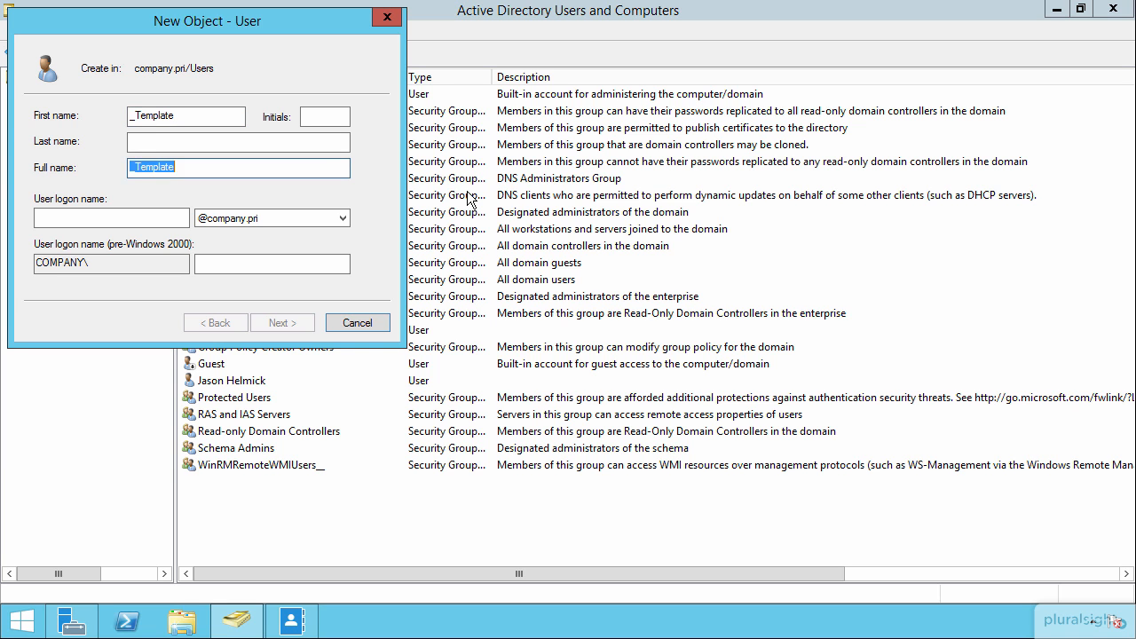
type("-")
type("template")
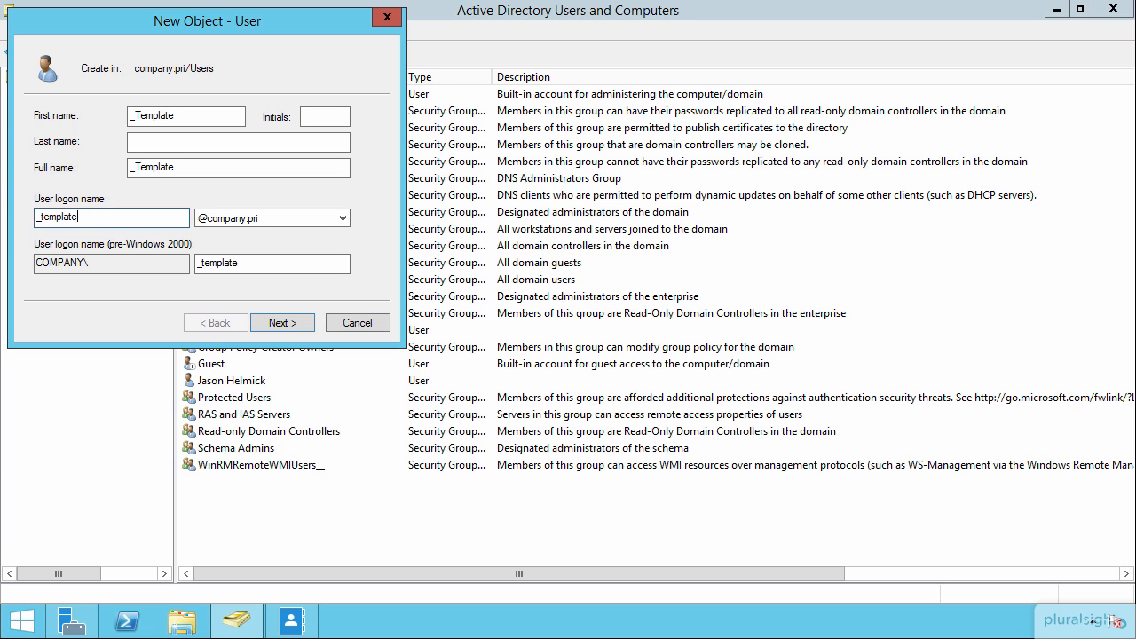
left_click(281, 323)
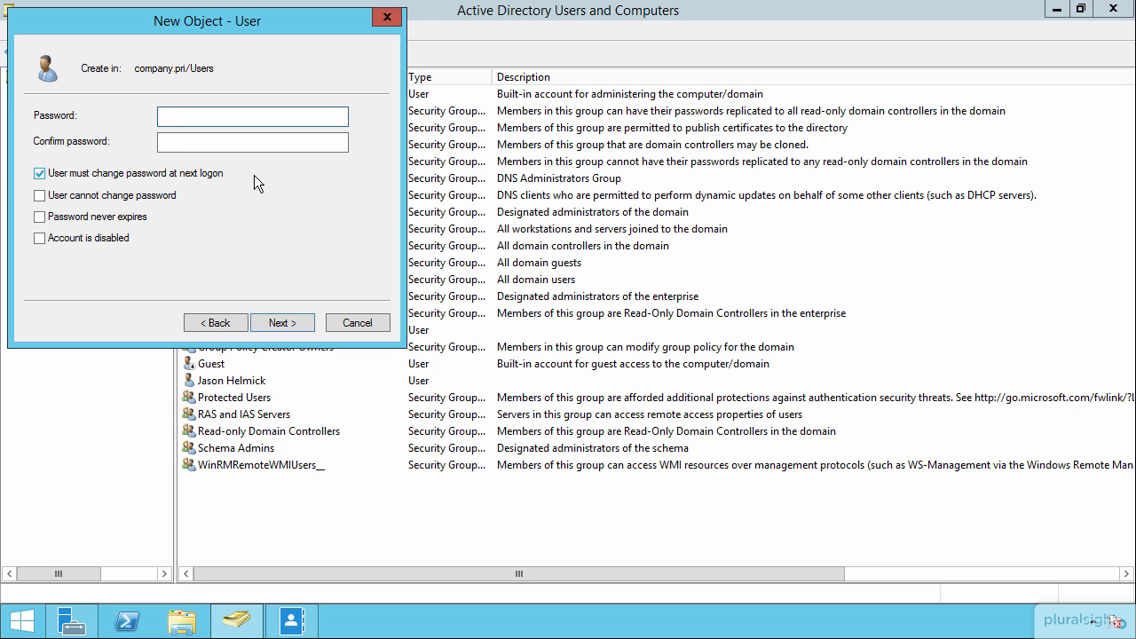
Step: Remove the requirement to change the password at next logon and try to create the account with a blank password
left_click(89, 175)
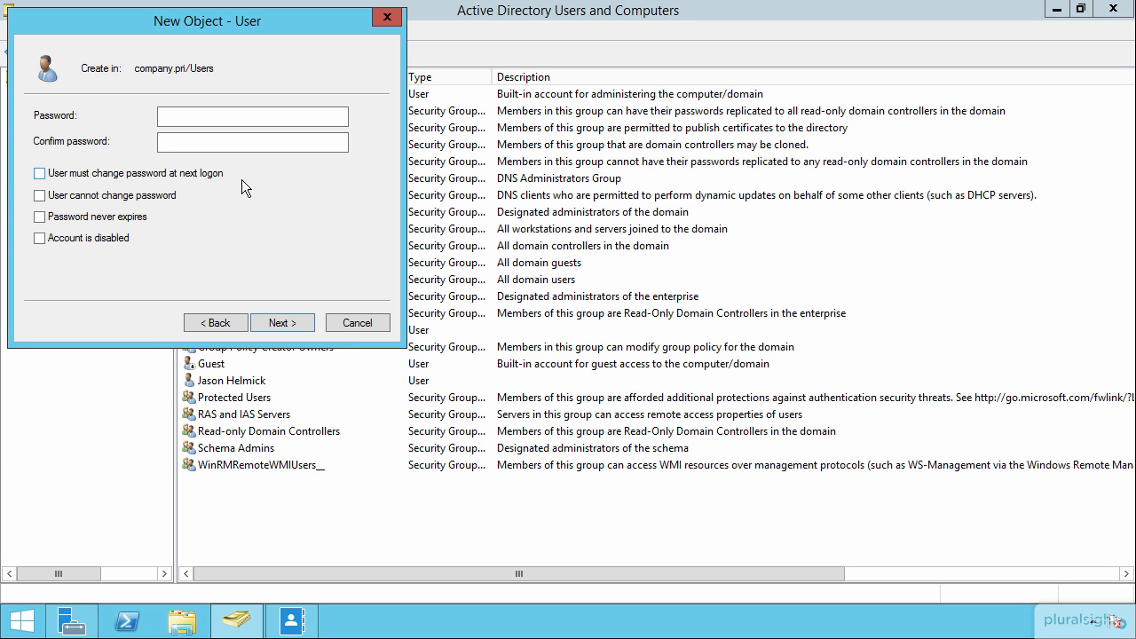
left_click(282, 323)
left_click(282, 323)
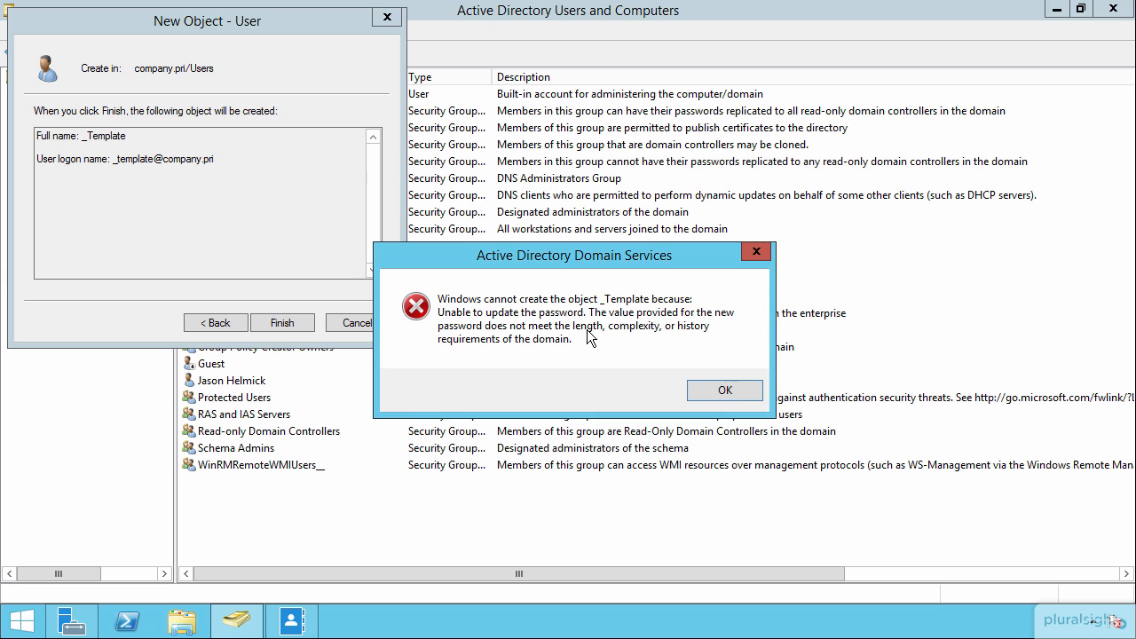
left_click(726, 391)
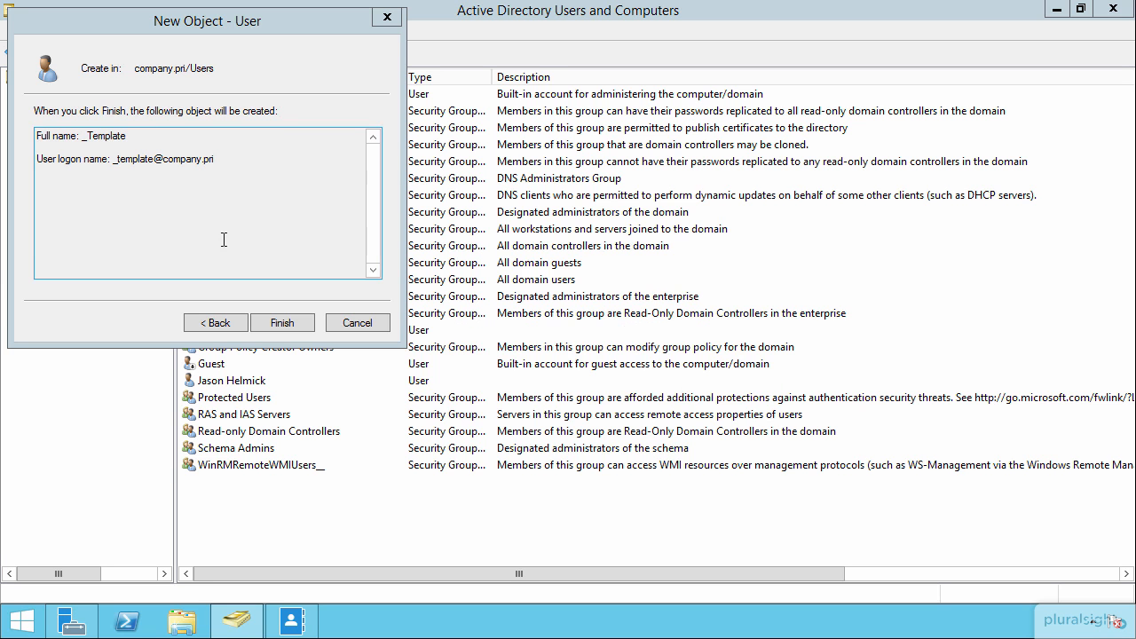
left_click(218, 322)
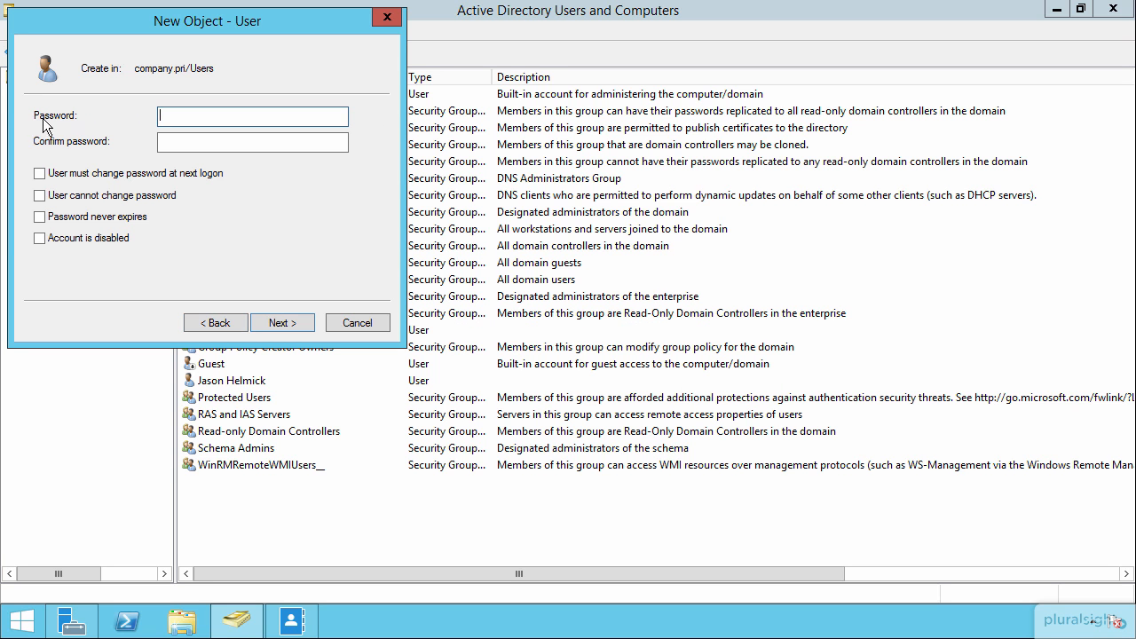
Step: Set the new account to User cannot change password, Password never expires and Account is disabled, and create it
left_click(91, 197)
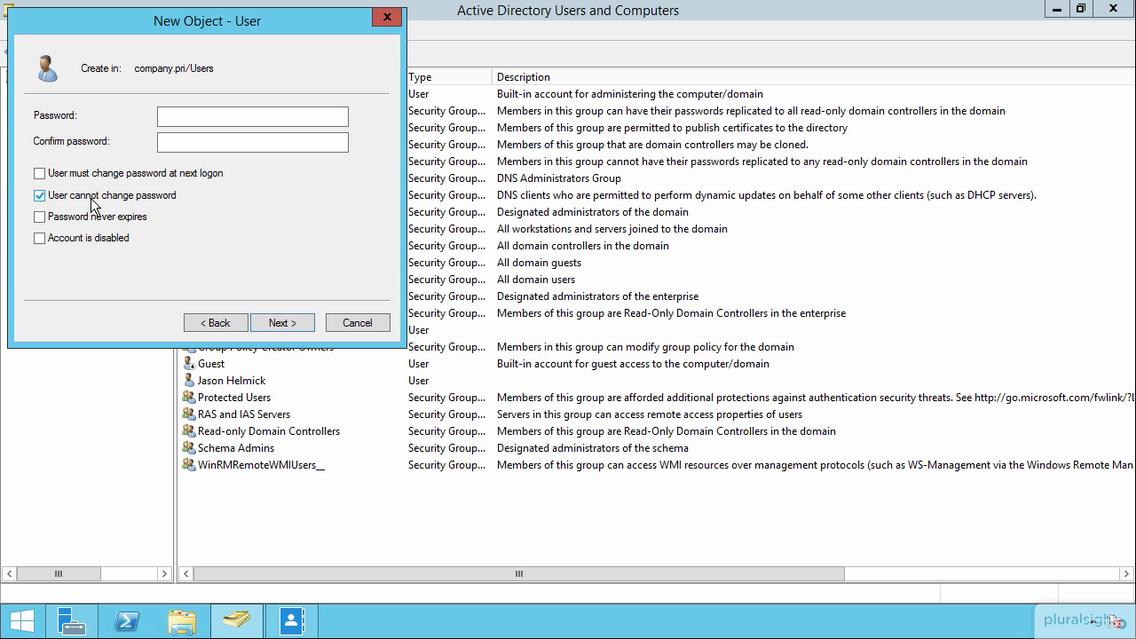
left_click(102, 217)
left_click(103, 242)
left_click(284, 323)
left_click(282, 323)
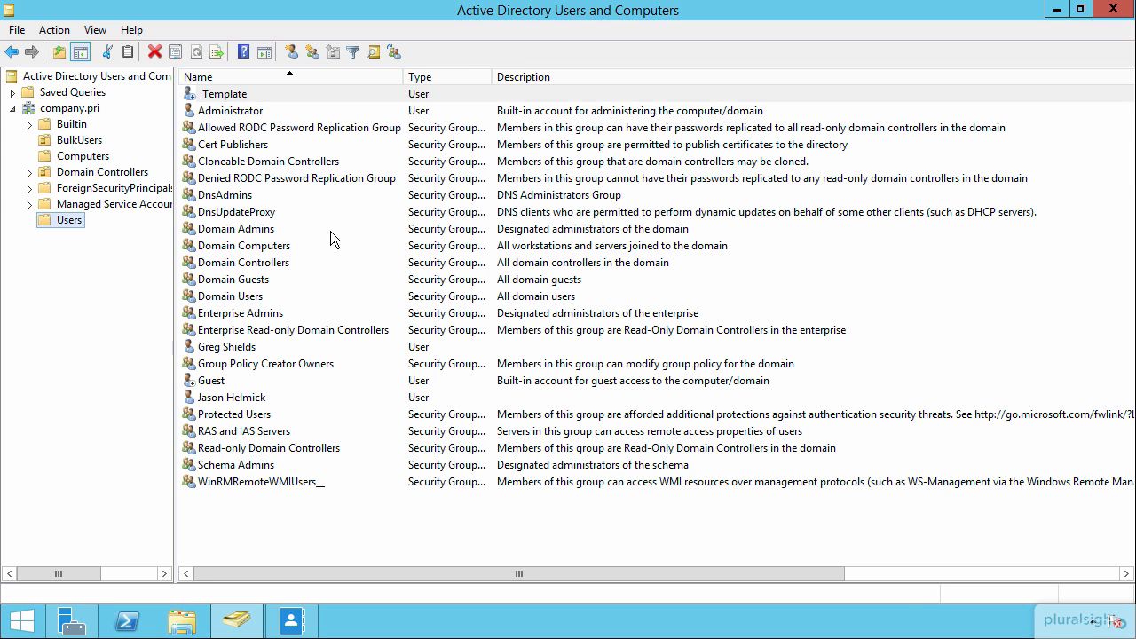
Step: Review the _Template user's group membership, dial-in, environment and session properties, and set its profile path to \\file1\share1\%username%
left_click(240, 96)
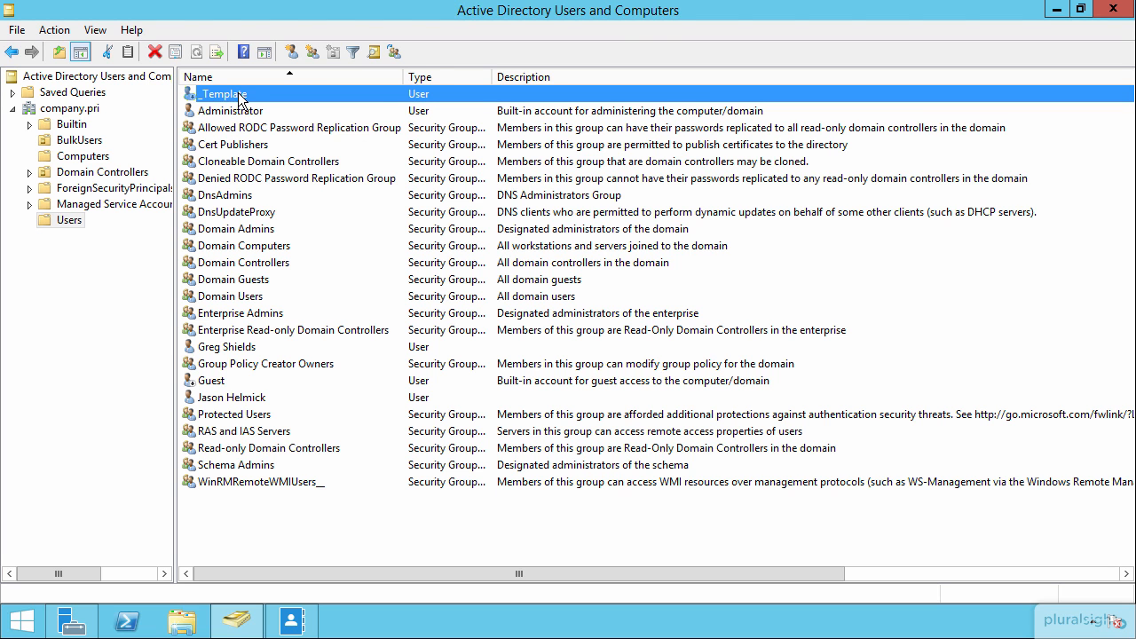
double_click(255, 93)
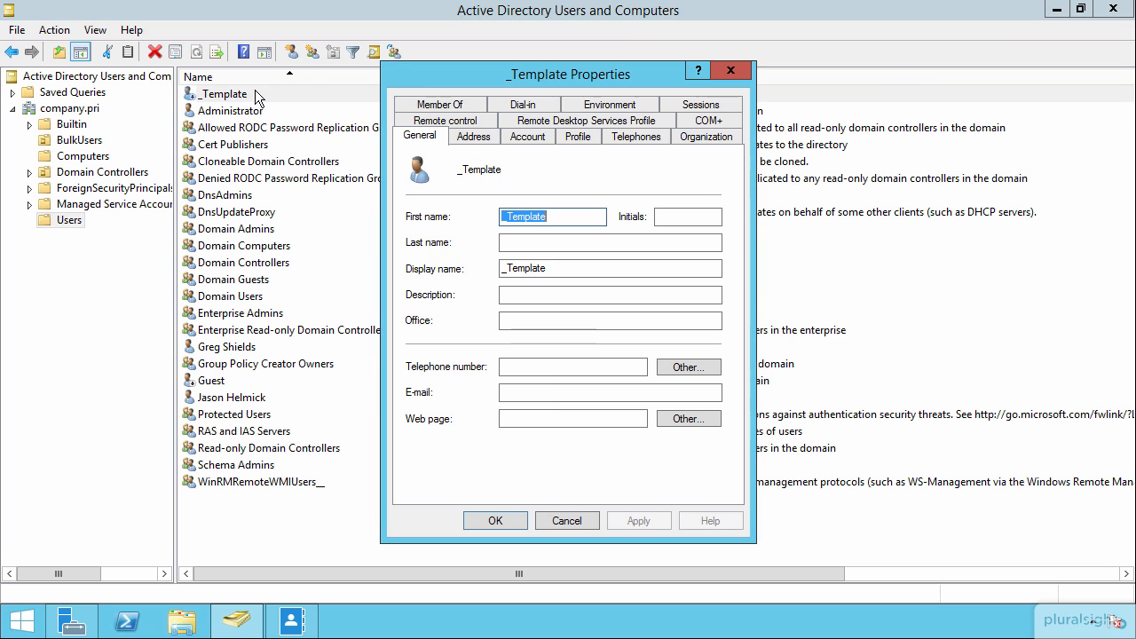
left_click(458, 106)
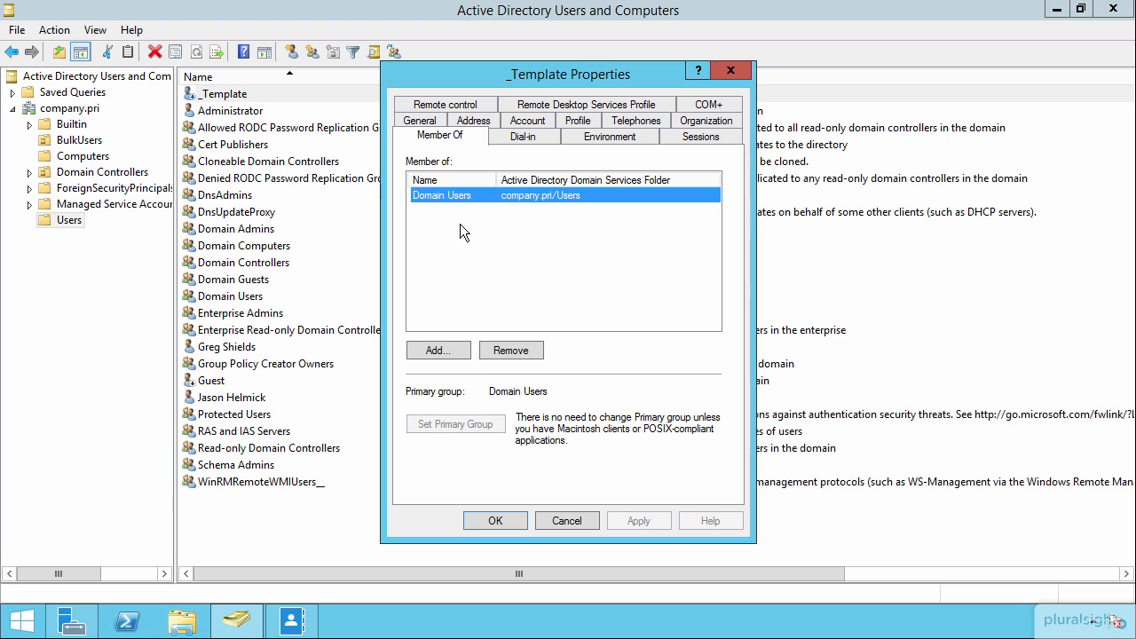
left_click(524, 142)
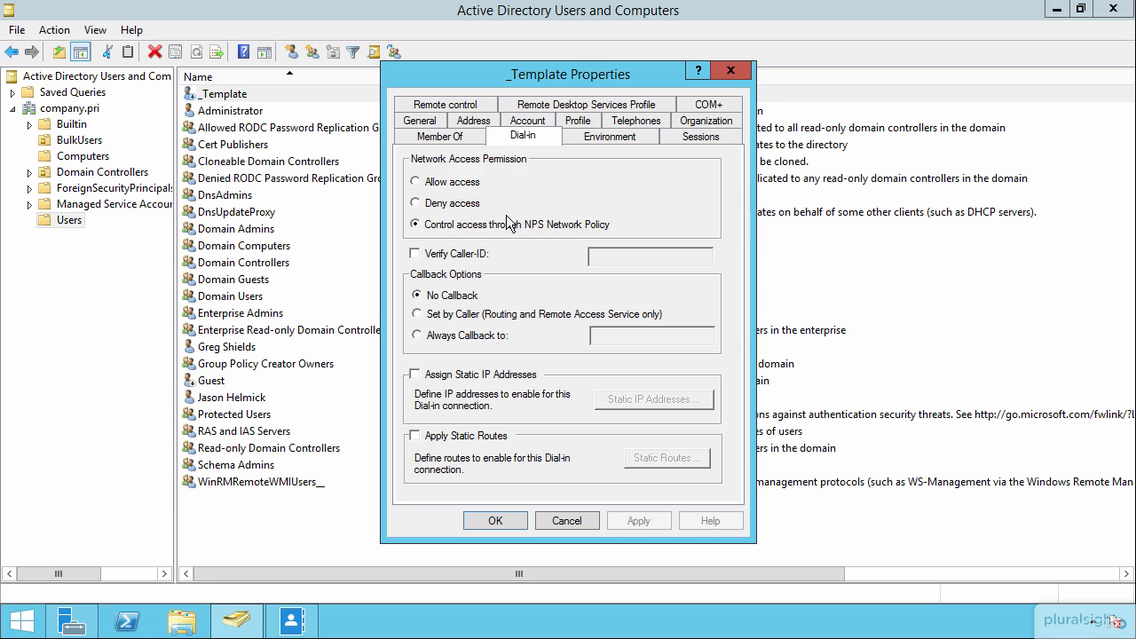
left_click(617, 141)
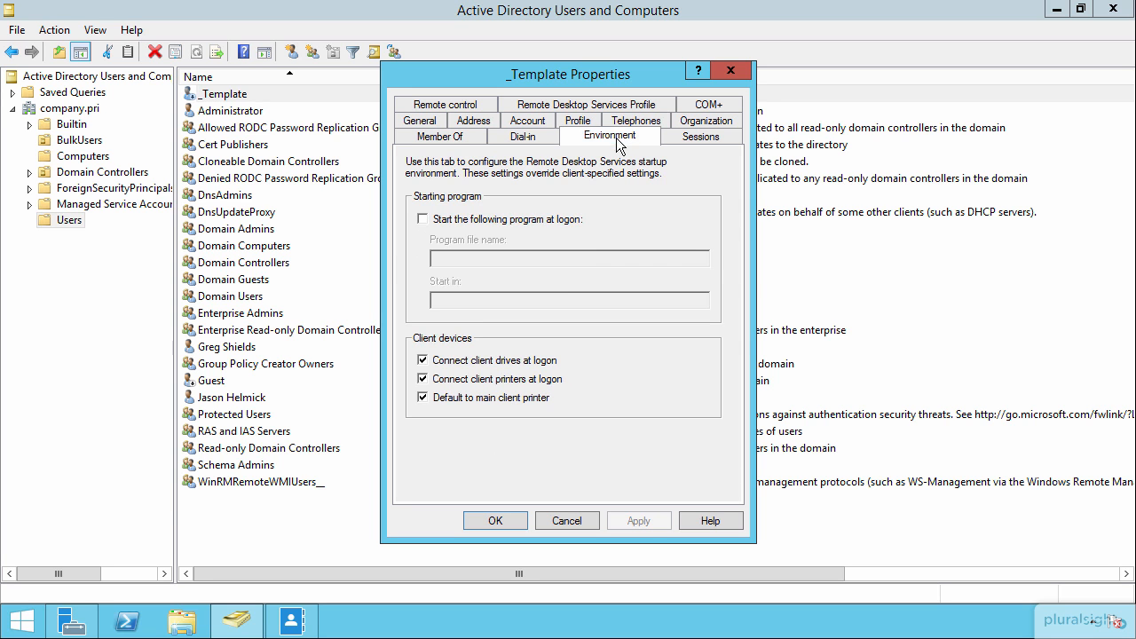
left_click(692, 138)
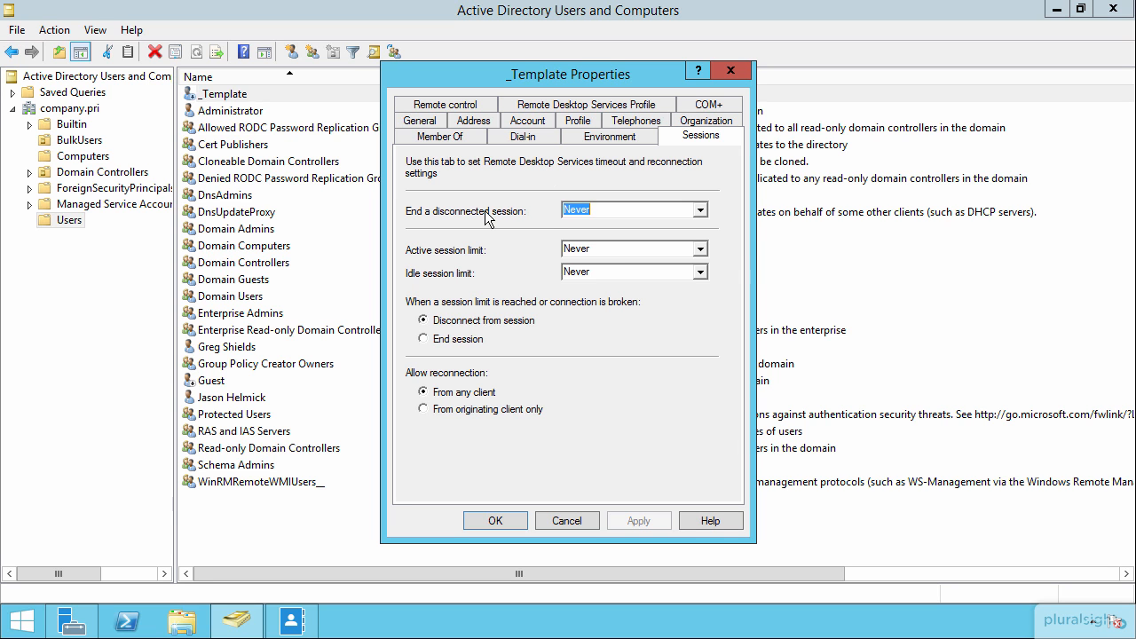
left_click(576, 121)
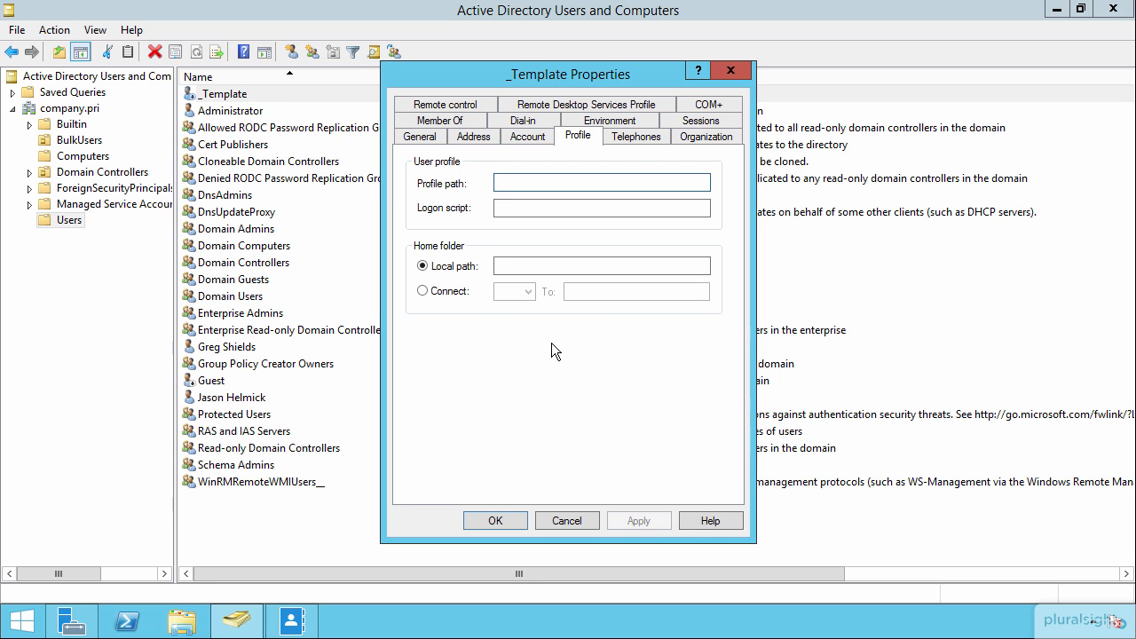
type("%username%")
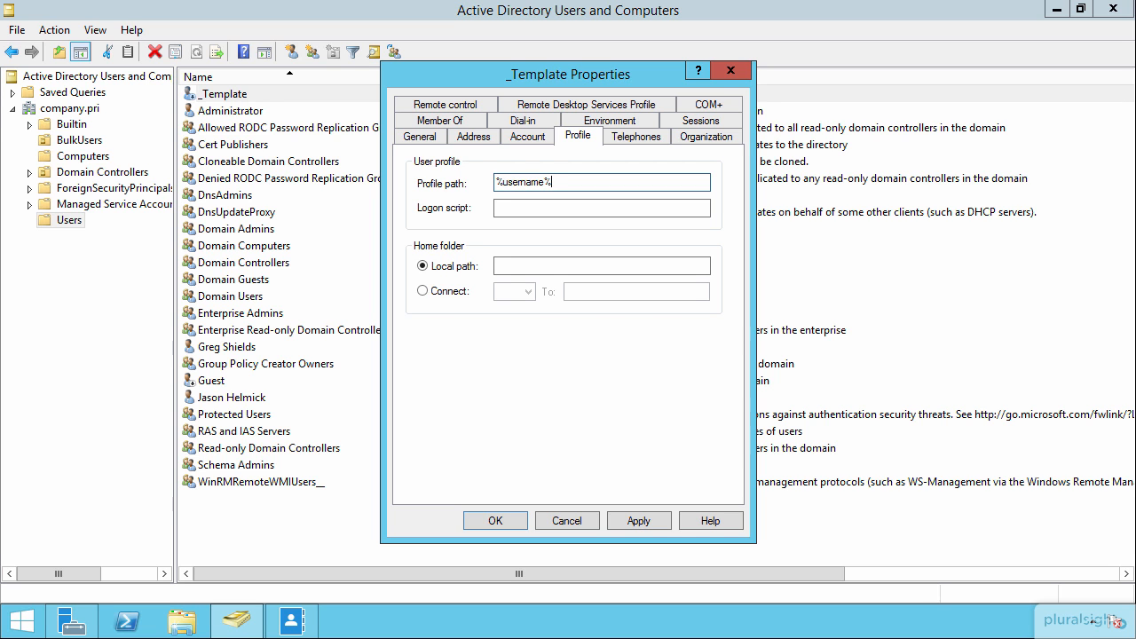
key("Home")
type("\\file1\\share1\\")
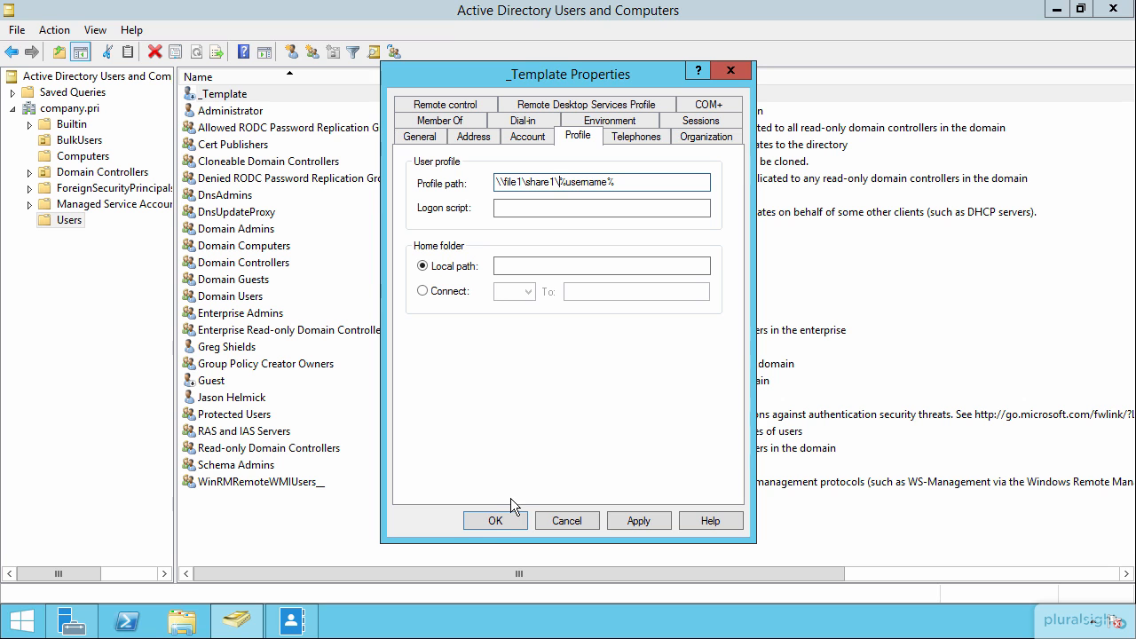
left_click(494, 522)
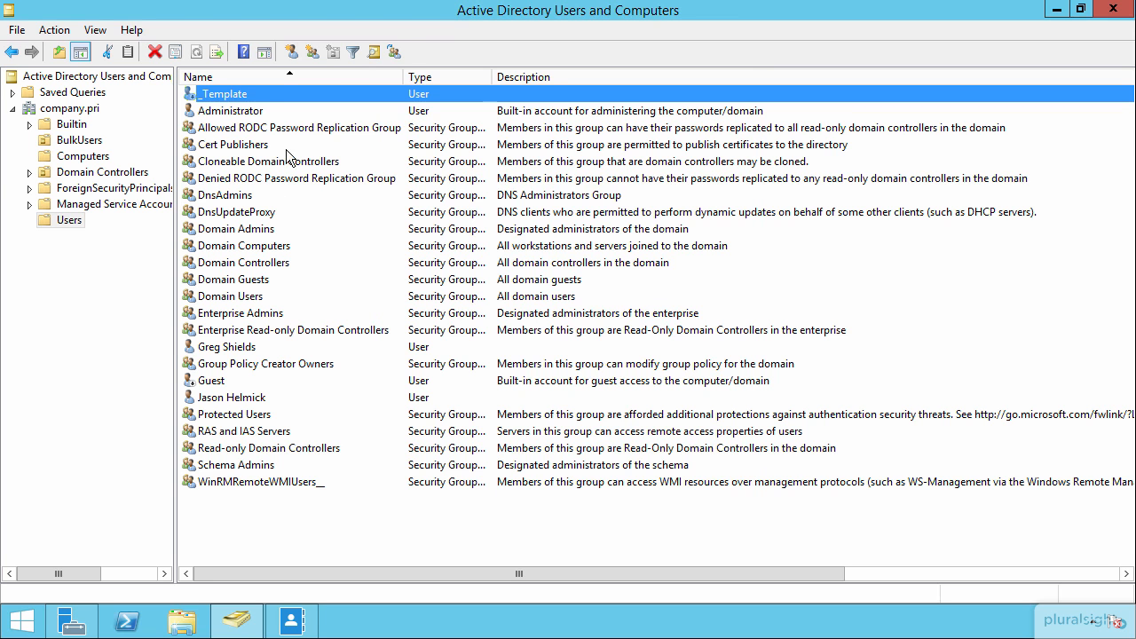
Step: Start creating a new user as a copy of the _Template account
right_click(230, 93)
left_click(265, 104)
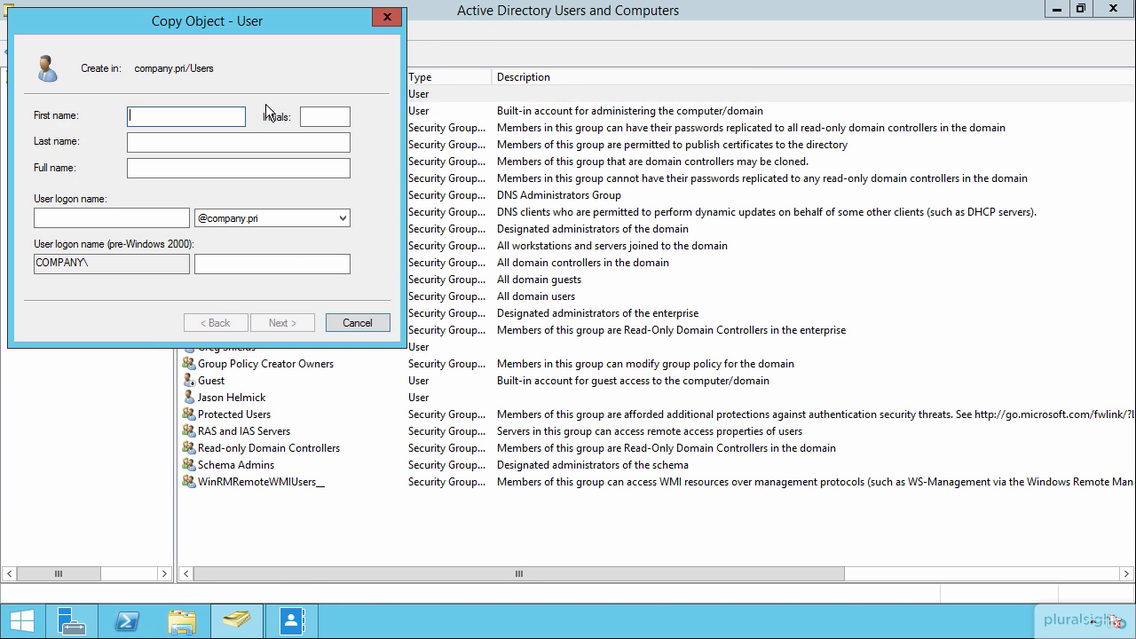